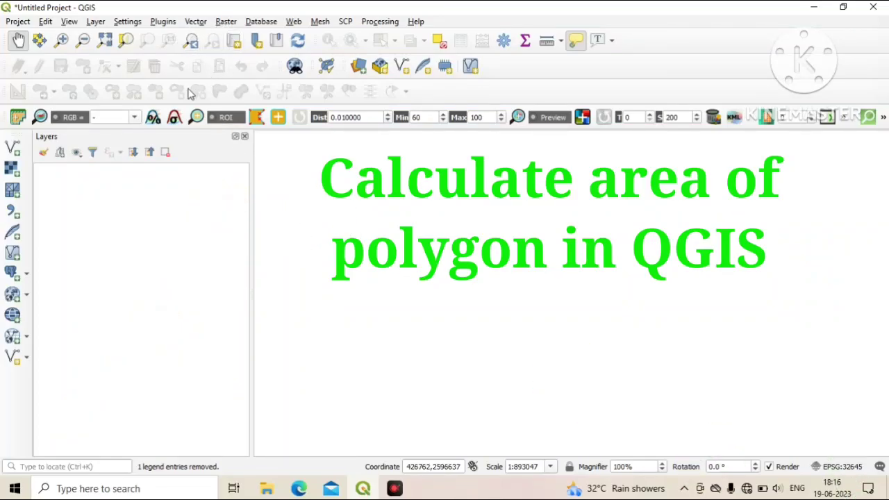
Add 'Block Map of Bankura District.shp' to the project as a vector layer
{"action": "left_click", "coordinate": [96, 22]}
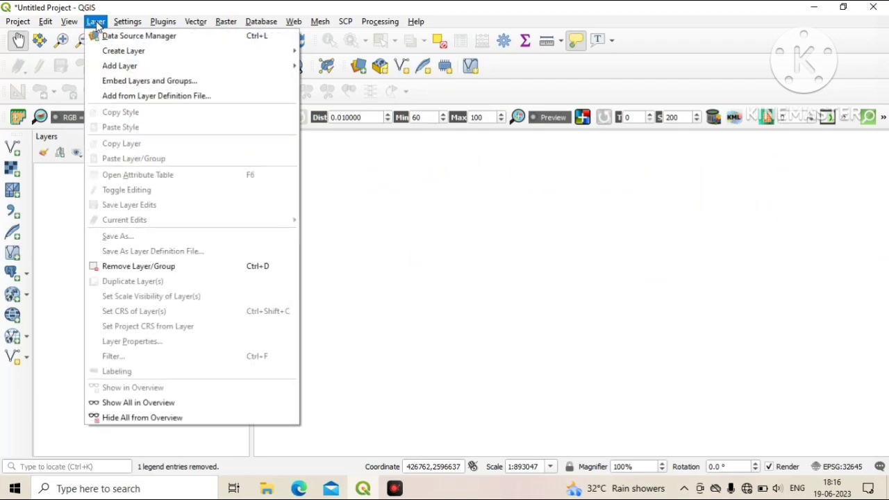
{"action": "mouse_move", "coordinate": [122, 65]}
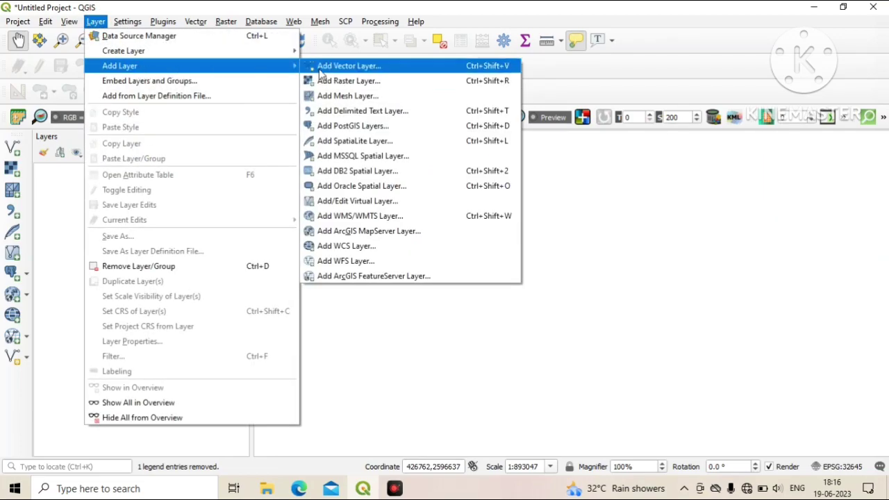
{"action": "left_click", "coordinate": [323, 65]}
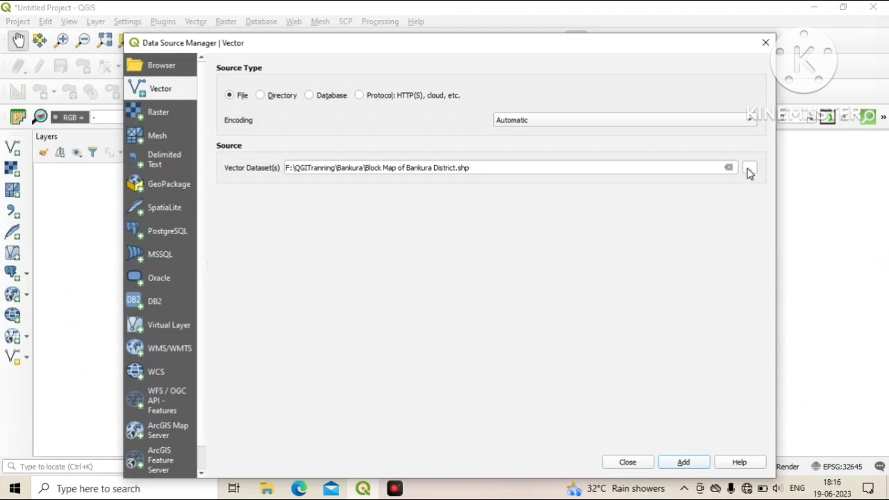
{"action": "left_click", "coordinate": [748, 168]}
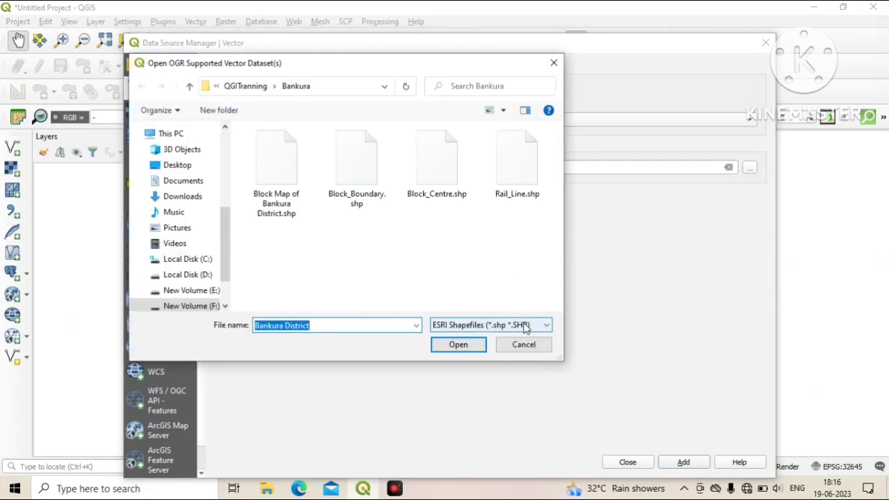
{"action": "left_click", "coordinate": [293, 216]}
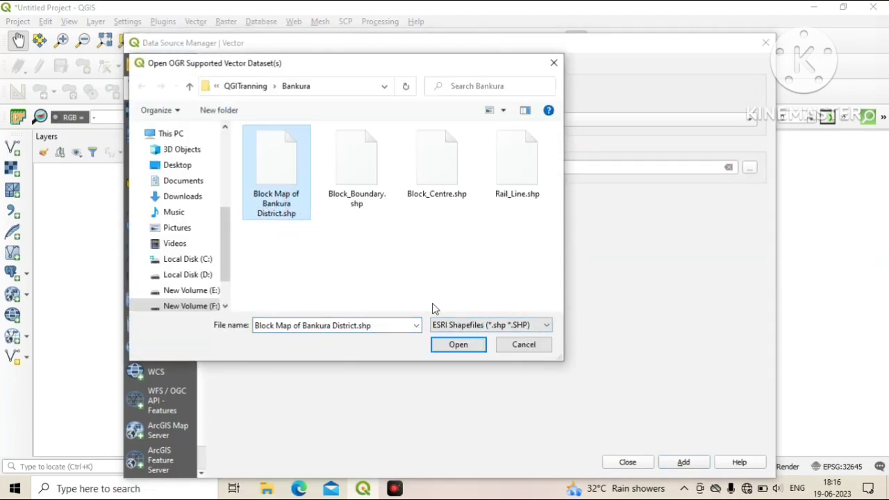
{"action": "left_click", "coordinate": [452, 345]}
{"action": "left_click", "coordinate": [684, 465]}
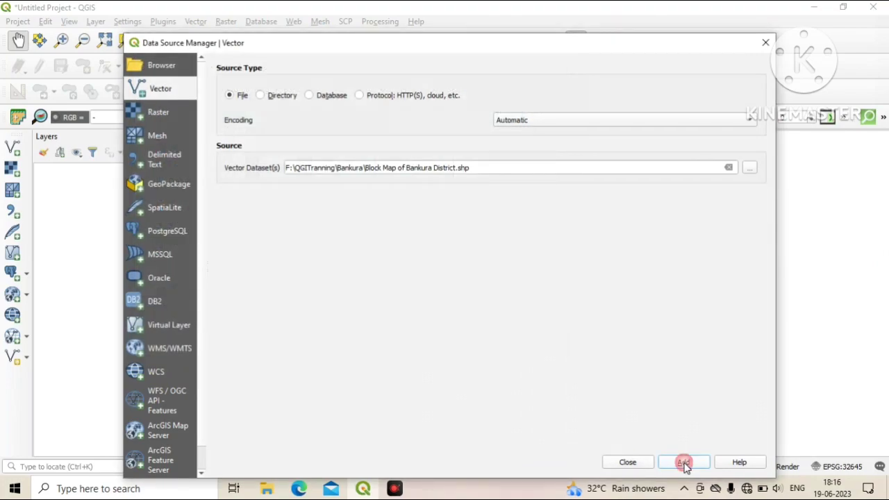
{"action": "left_click", "coordinate": [628, 462]}
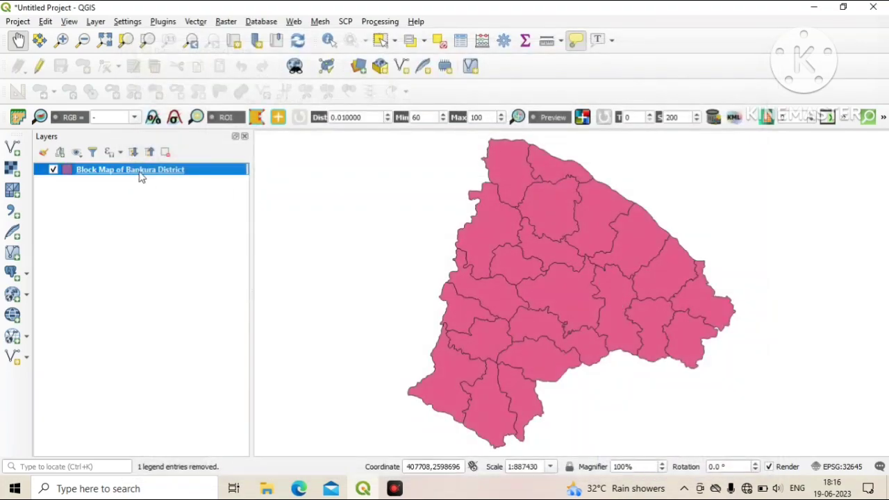
Change the Bankura layer's symbology fill colour to bright yellow #f2ef07
{"action": "right_click", "coordinate": [140, 176]}
{"action": "left_click", "coordinate": [170, 423]}
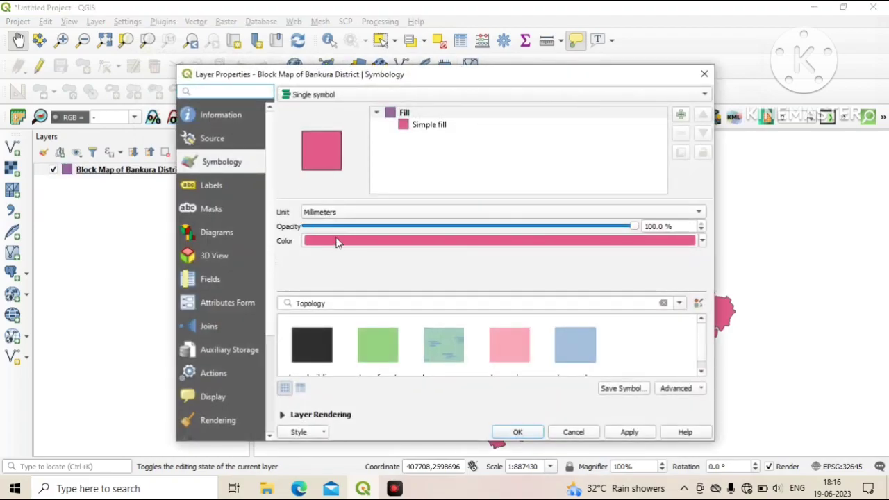
{"action": "left_click", "coordinate": [338, 242]}
{"action": "left_click", "coordinate": [391, 296]}
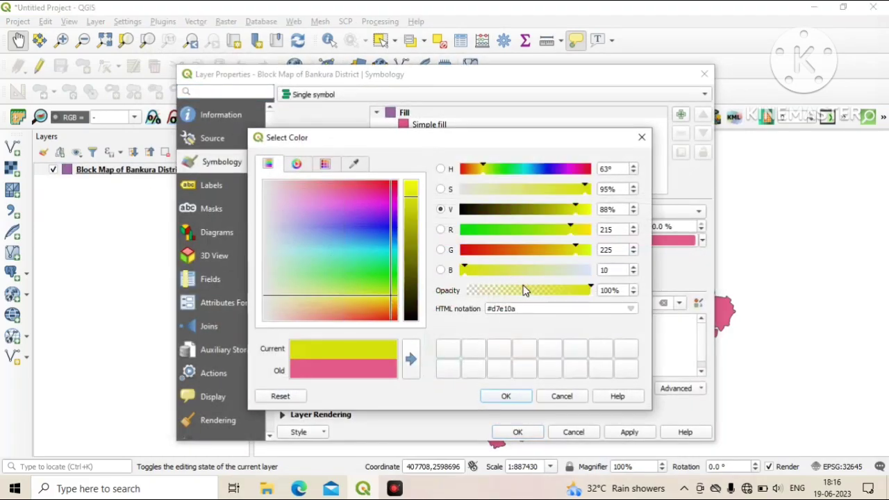
{"action": "left_click", "coordinate": [583, 250]}
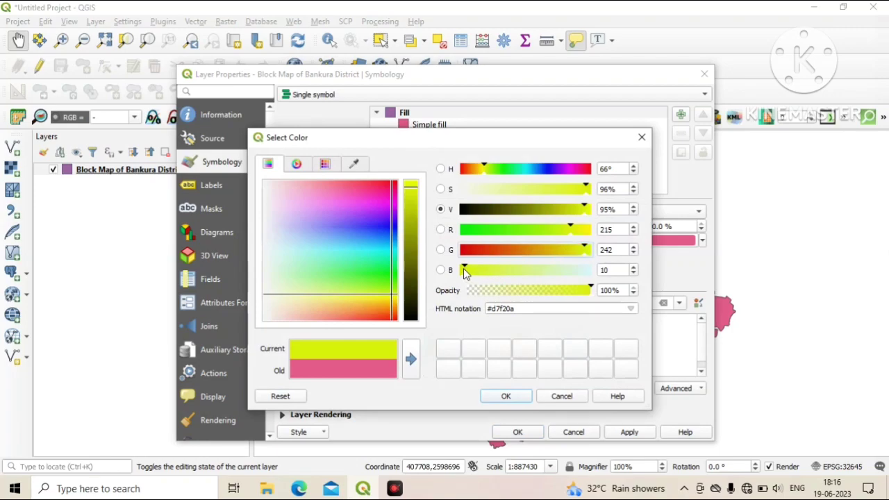
{"action": "left_click", "coordinate": [383, 297]}
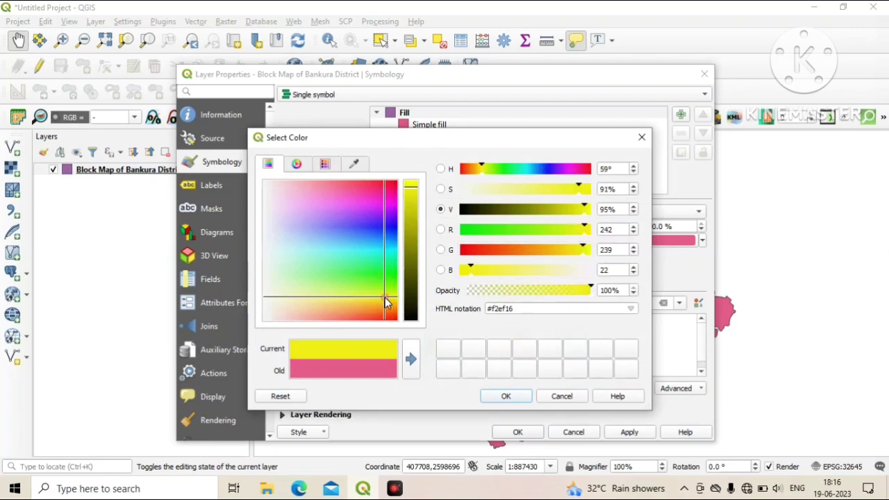
{"action": "left_click", "coordinate": [464, 270]}
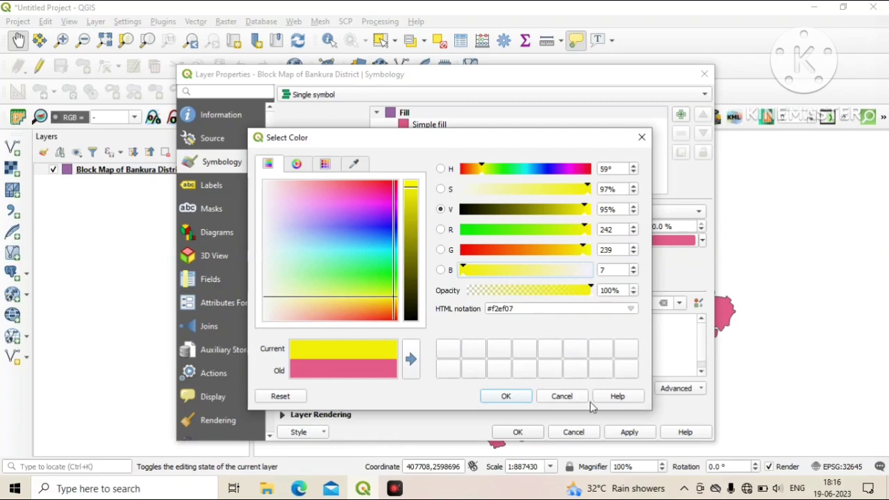
{"action": "left_click", "coordinate": [506, 396]}
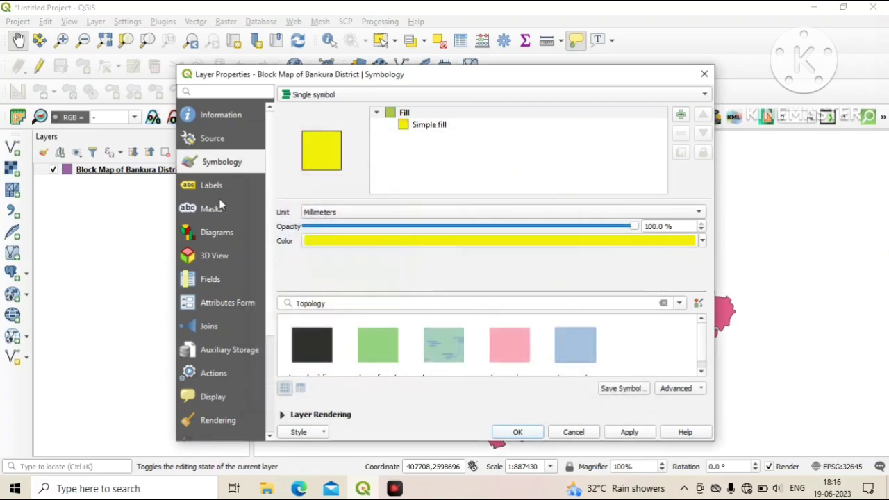
Apply the yellow fill and label every block with Single Labels from NAME_2
{"action": "left_click", "coordinate": [629, 432]}
{"action": "left_click", "coordinate": [197, 189]}
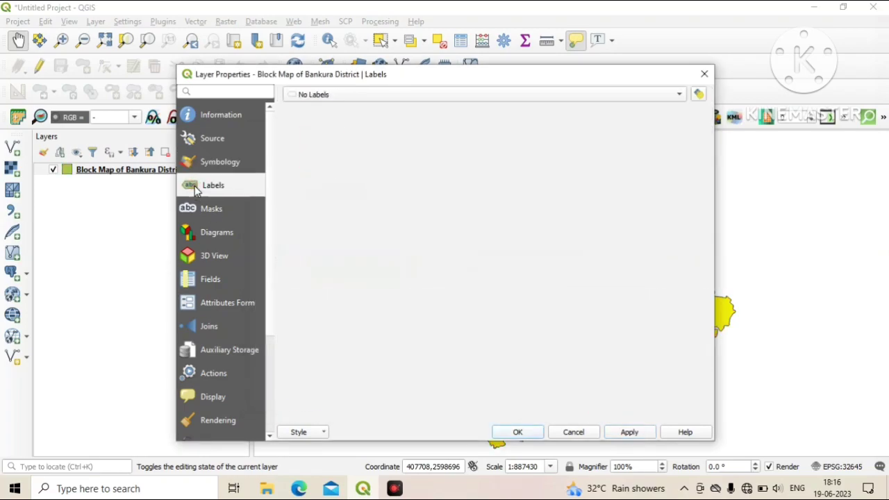
{"action": "left_click", "coordinate": [309, 95]}
{"action": "left_click", "coordinate": [317, 106]}
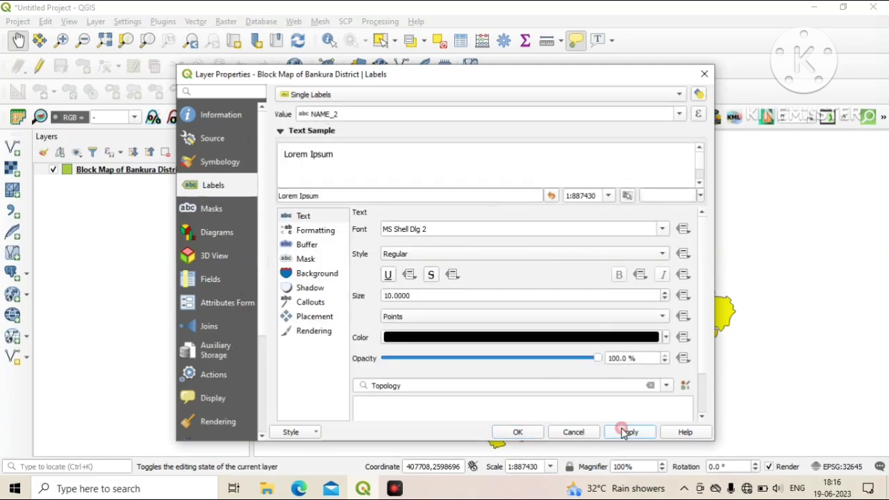
{"action": "left_click", "coordinate": [517, 432]}
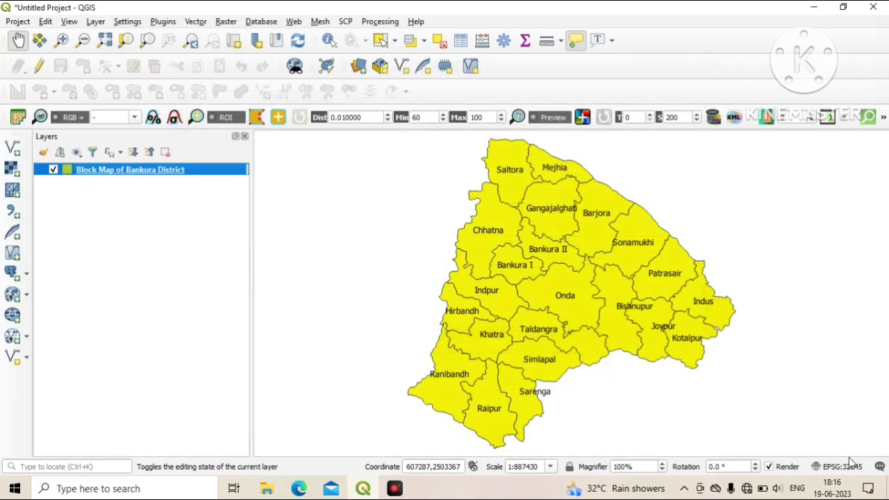
Open the Bankura layer's attribute table and switch on editing mode
{"action": "right_click", "coordinate": [122, 175]}
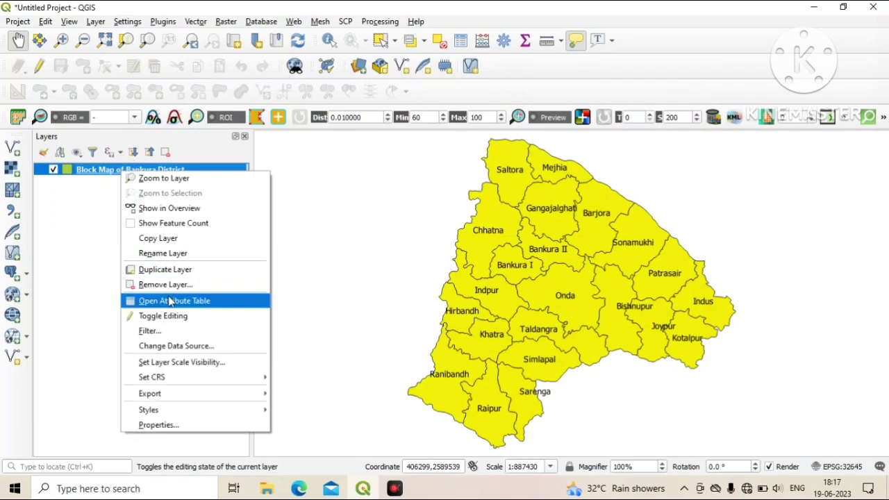
{"action": "left_click", "coordinate": [217, 305]}
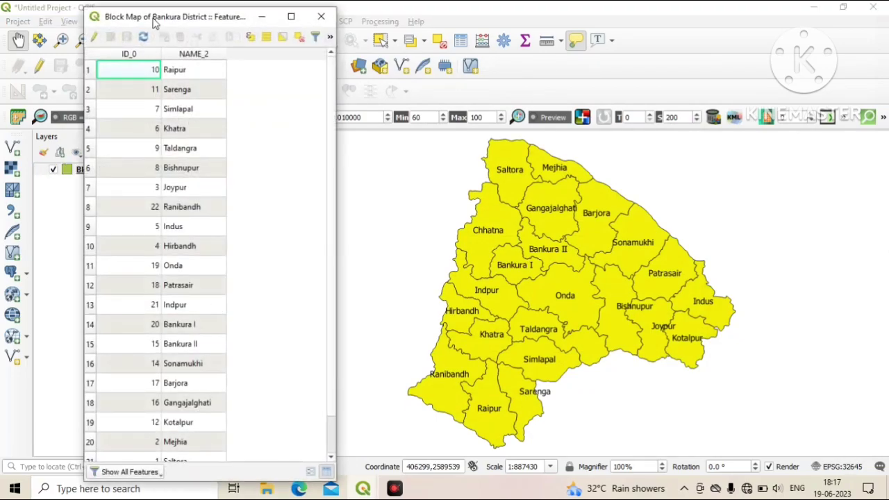
{"action": "left_click", "coordinate": [96, 40]}
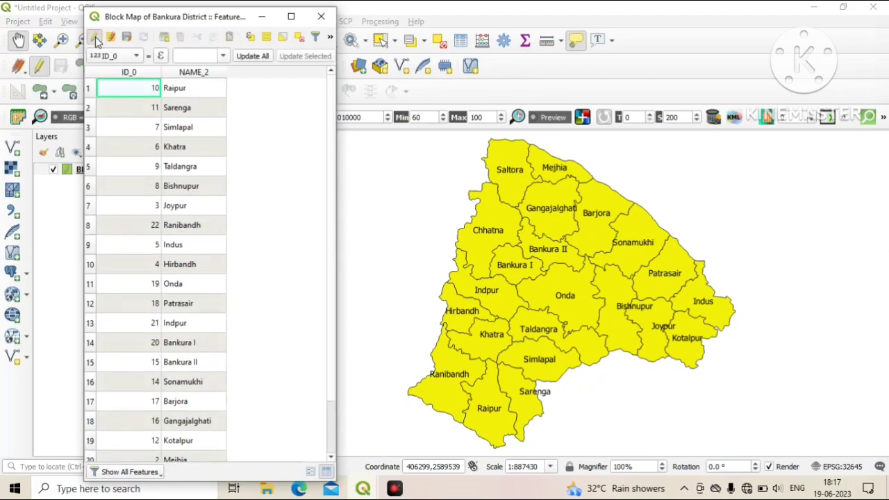
{"action": "left_click", "coordinate": [331, 39]}
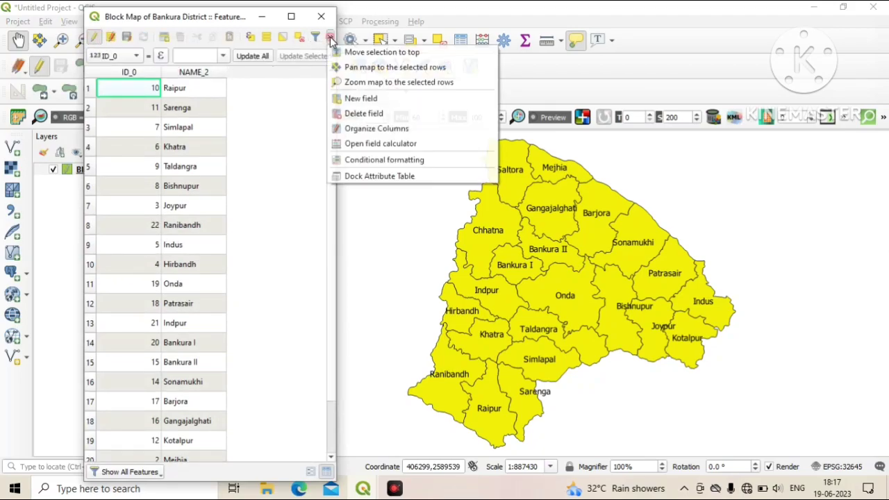
Create a Decimal number (real) field named Area with length 10 and precision 4
{"action": "left_click", "coordinate": [359, 98]}
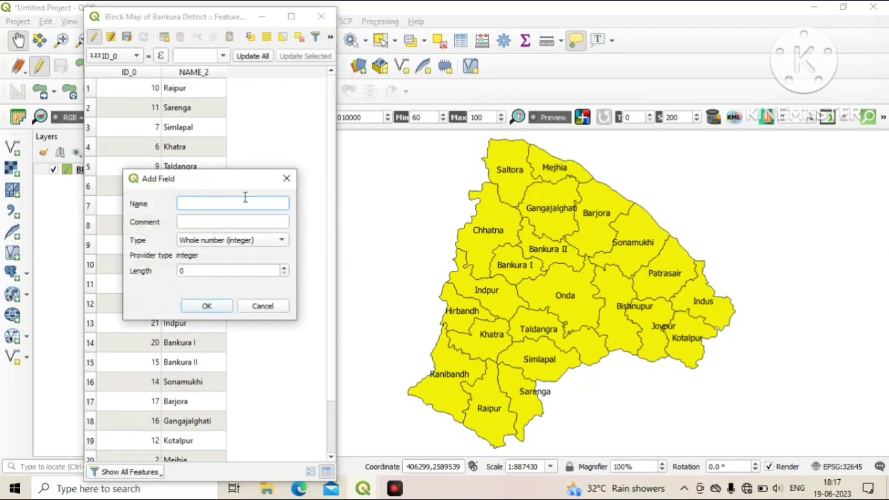
{"action": "type", "text": "Area"}
{"action": "left_click", "coordinate": [202, 240]}
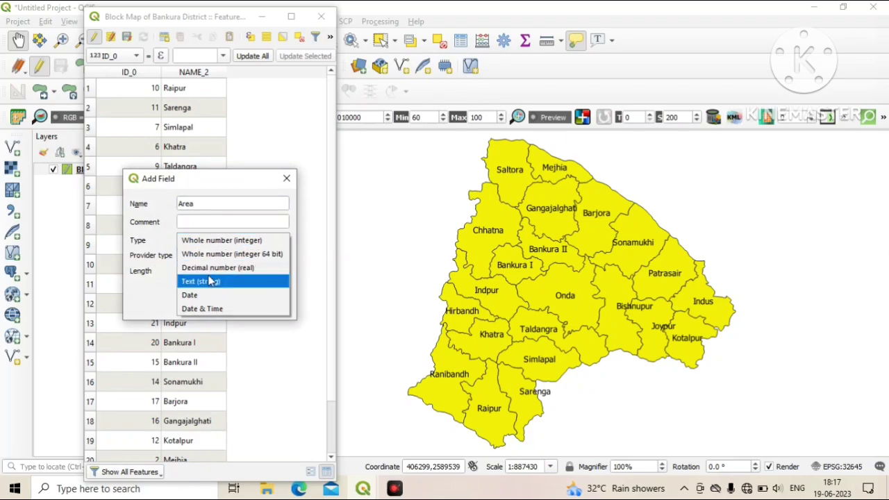
{"action": "left_click", "coordinate": [208, 267]}
{"action": "key", "text": "Tab"}
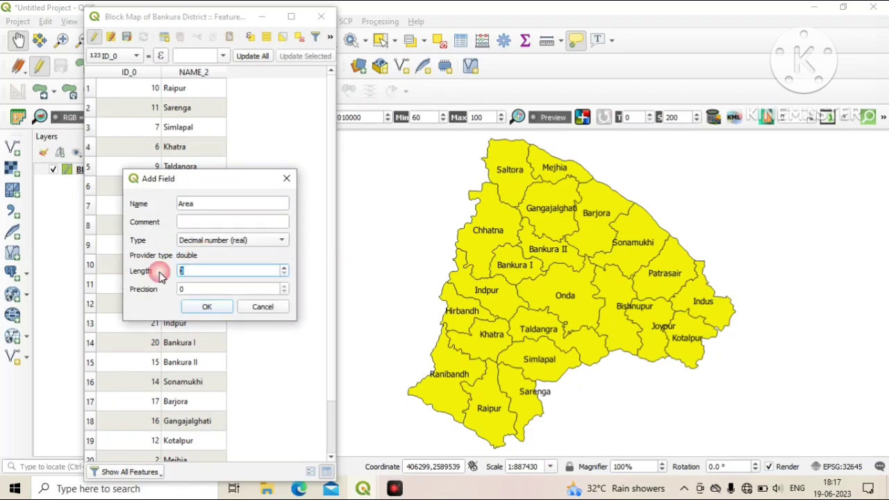
{"action": "type", "text": "10"}
{"action": "key", "text": "Tab"}
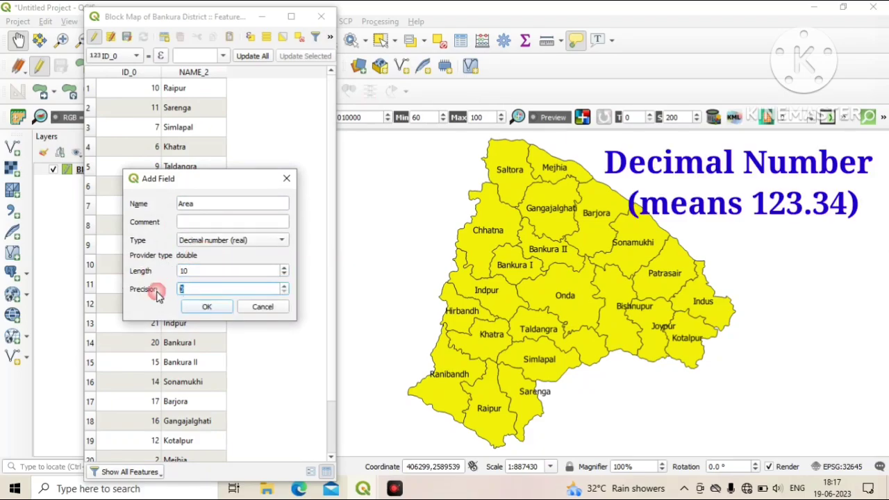
{"action": "type", "text": "4"}
{"action": "left_click", "coordinate": [200, 306]}
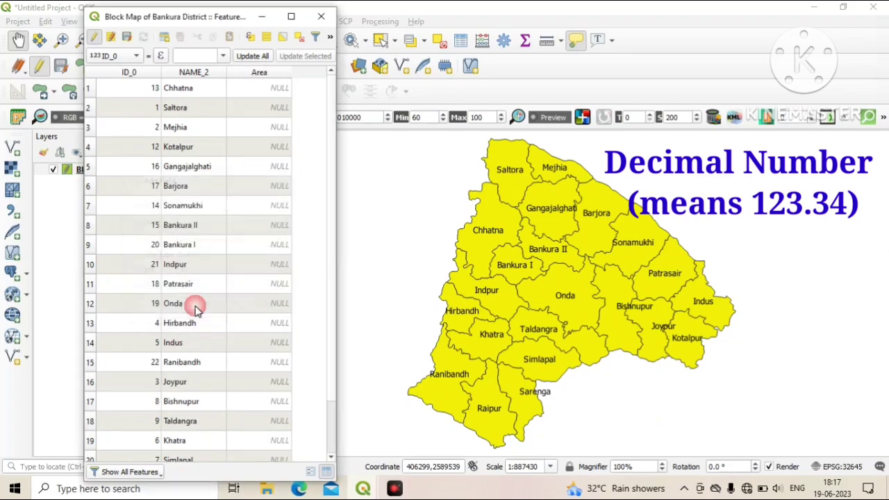
Update the existing Area field with the $area expression in the Field Calculator
{"action": "left_click", "coordinate": [331, 39]}
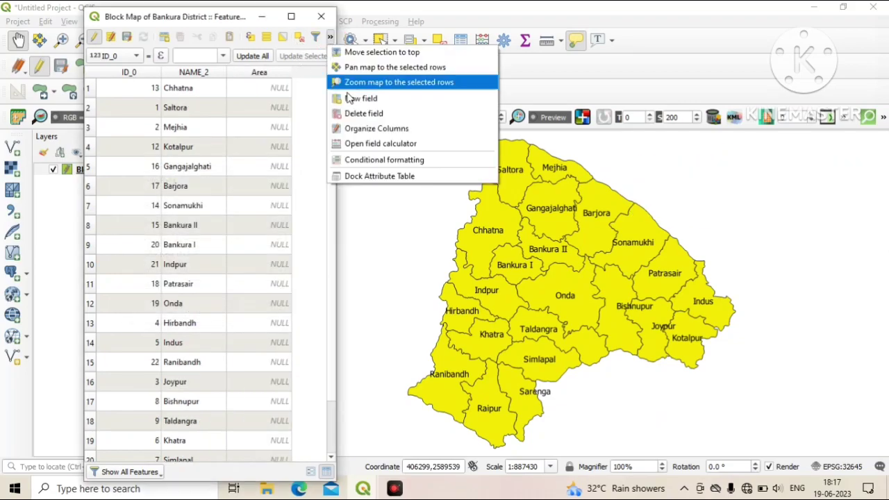
{"action": "left_click", "coordinate": [365, 146]}
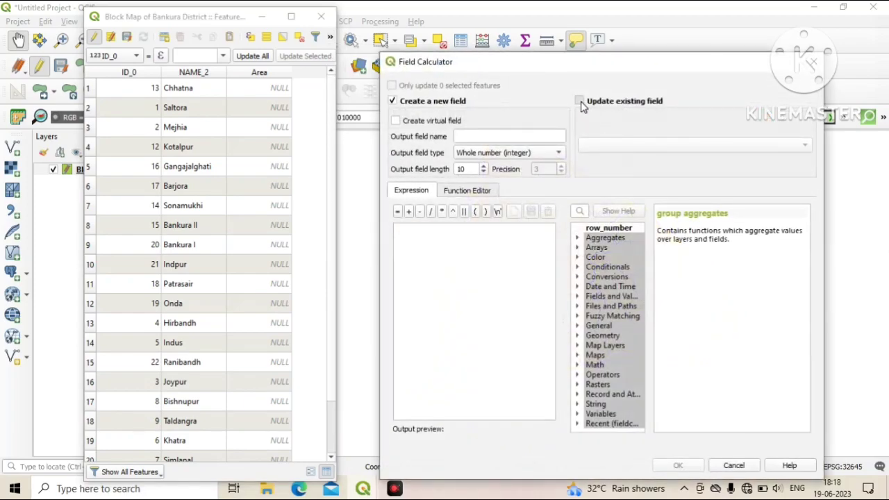
{"action": "left_click", "coordinate": [581, 102]}
{"action": "left_click", "coordinate": [616, 150]}
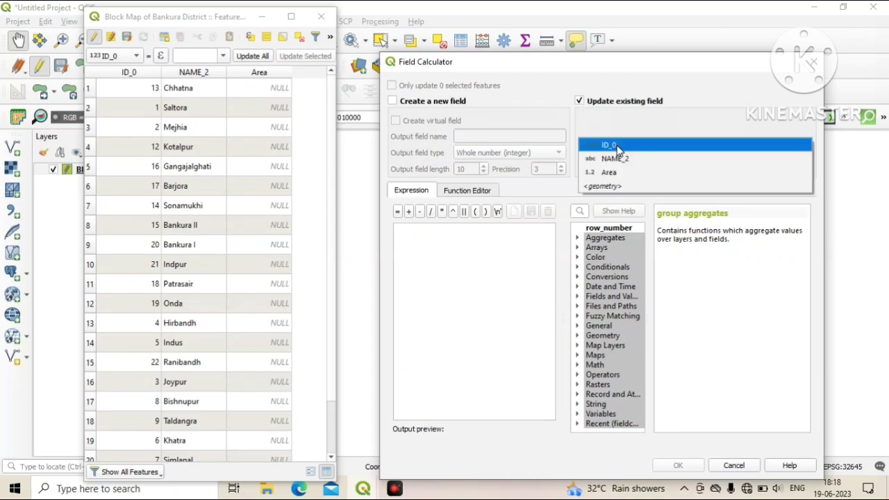
{"action": "left_click", "coordinate": [622, 178]}
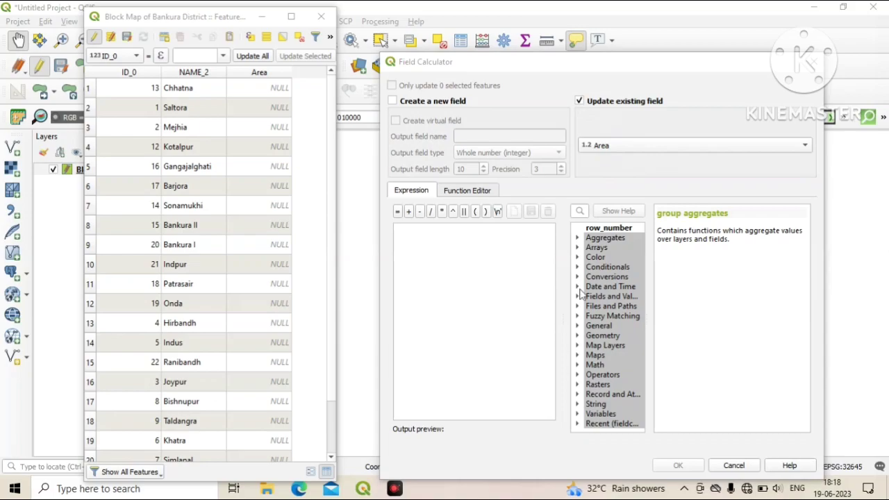
{"action": "left_click", "coordinate": [578, 336]}
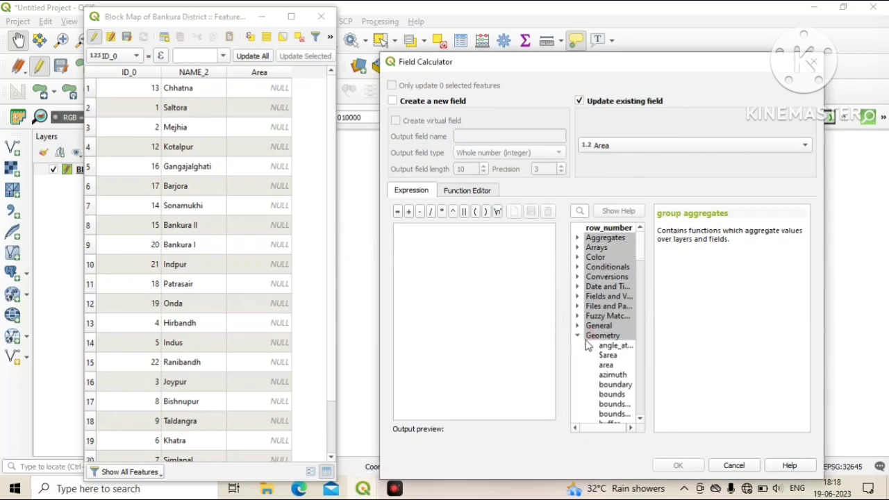
{"action": "left_click", "coordinate": [606, 355]}
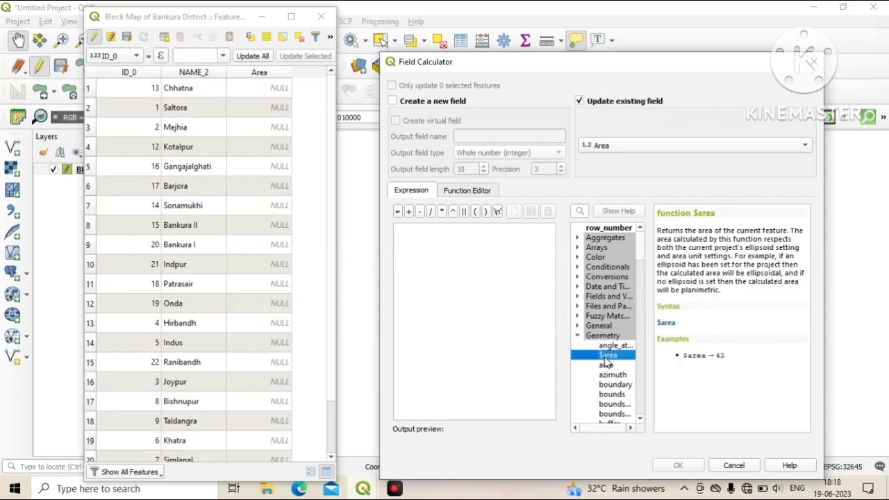
{"action": "double_click", "coordinate": [606, 359]}
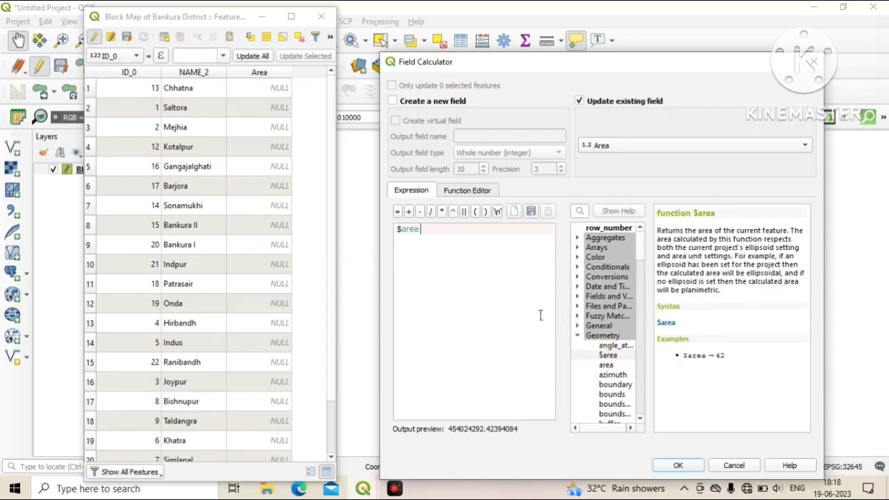
{"action": "left_click", "coordinate": [679, 465]}
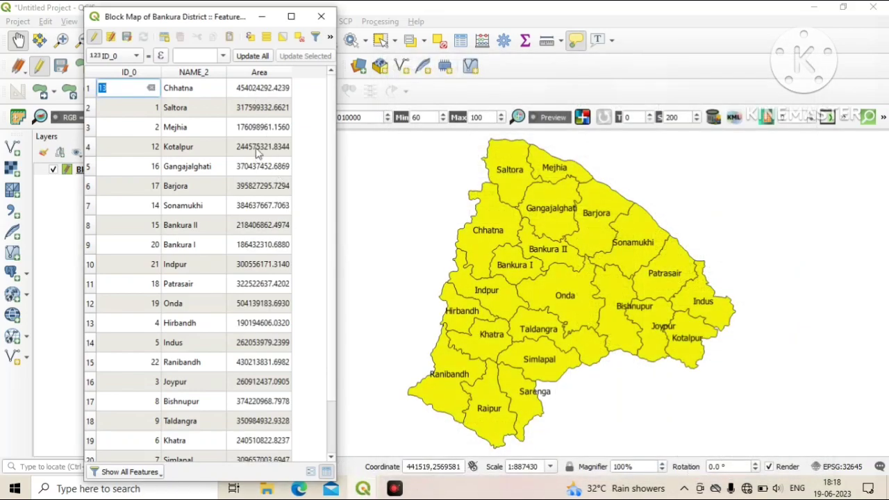
{"action": "scroll", "coordinate": [251, 181], "scroll_direction": "down", "scroll_amount": 1}
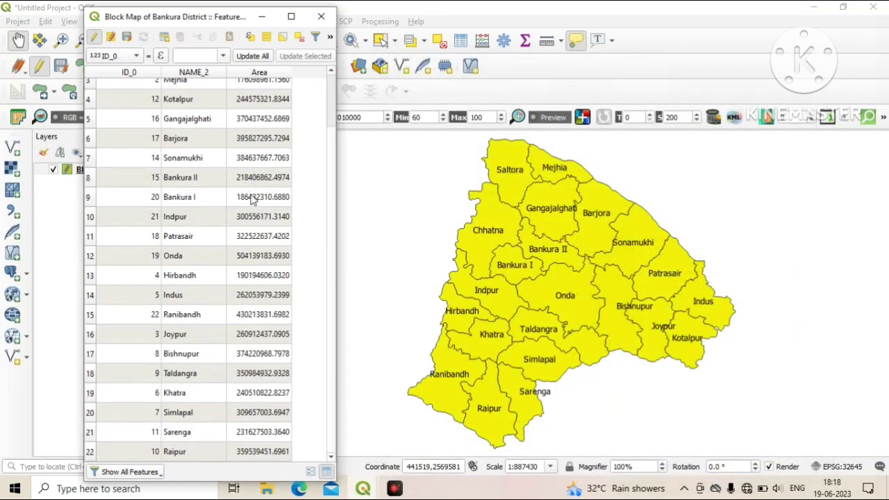
{"action": "scroll", "coordinate": [253, 200], "scroll_direction": "up", "scroll_amount": 1}
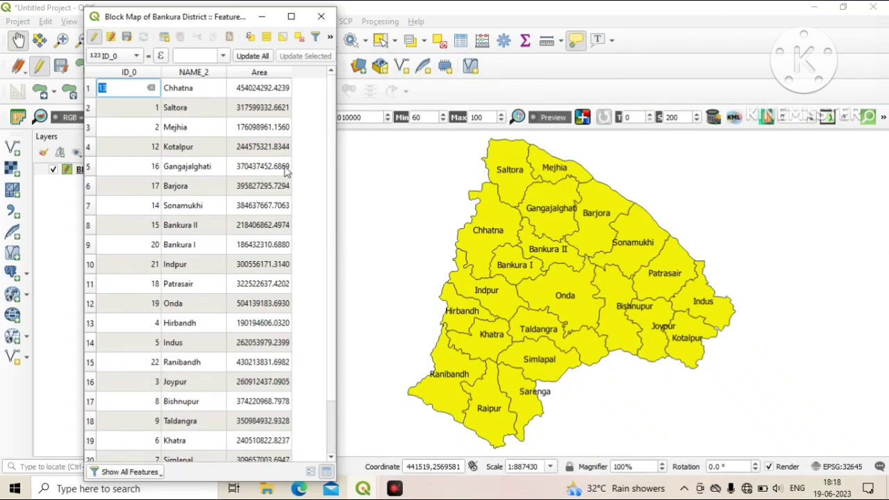
{"action": "left_click", "coordinate": [331, 38]}
Create a Decimal number (real) field named Area_sq_km with length 5 and precision 4
{"action": "left_click", "coordinate": [355, 97]}
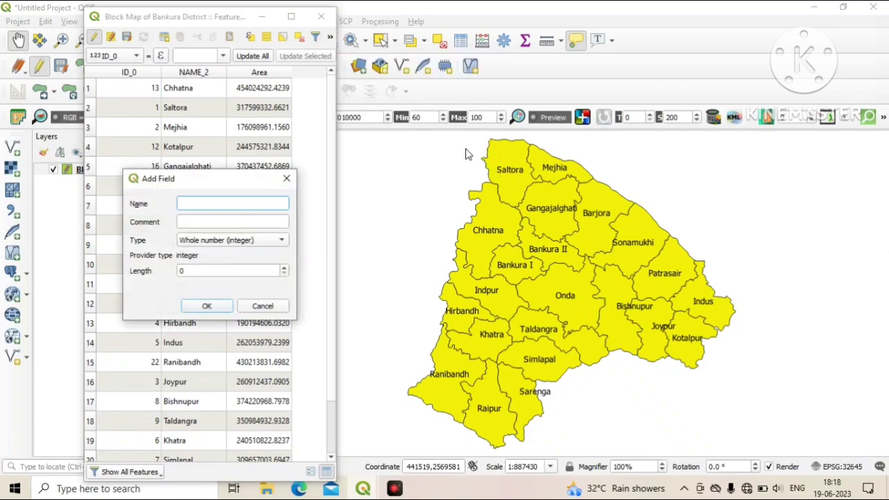
{"action": "type", "text": "Area"}
{"action": "type", "text": "_"}
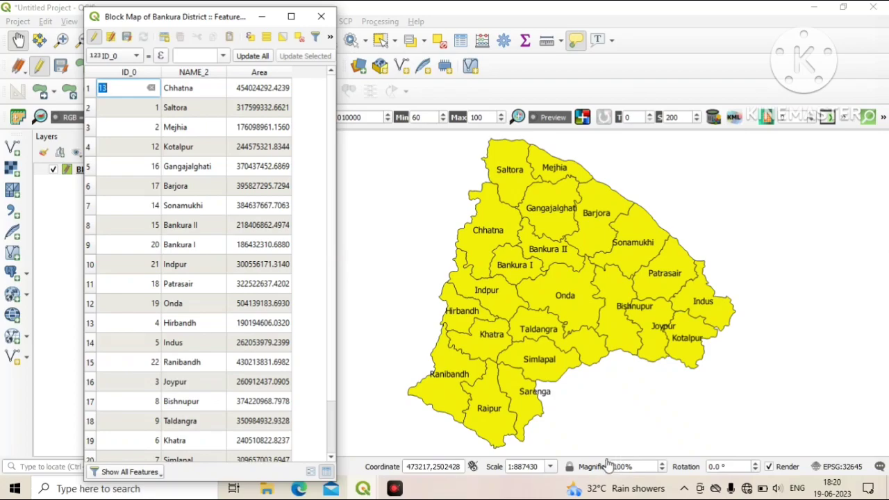
{"action": "left_click", "coordinate": [643, 381]}
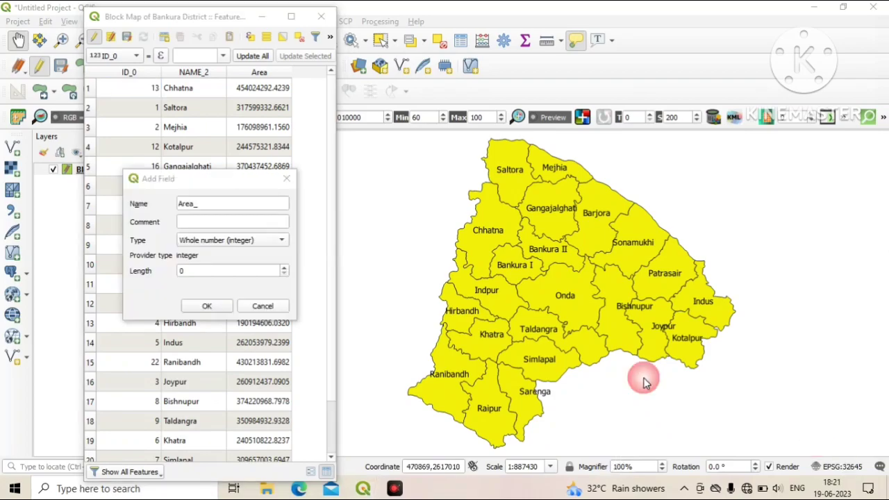
{"action": "left_click", "coordinate": [206, 203]}
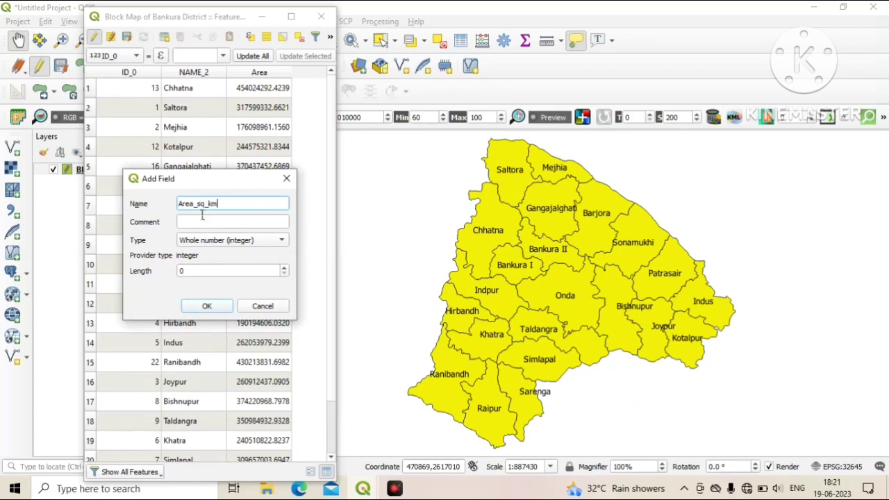
{"action": "left_click", "coordinate": [198, 240]}
{"action": "left_click", "coordinate": [206, 266]}
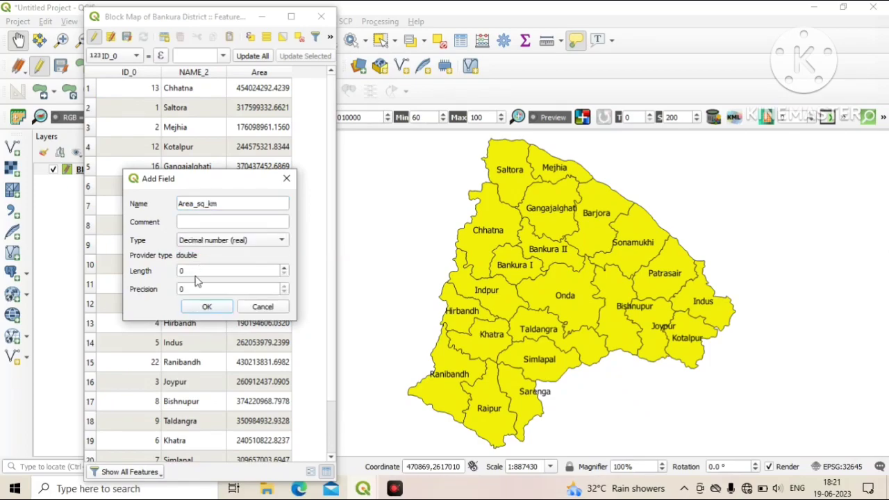
{"action": "left_click", "coordinate": [184, 271]}
{"action": "left_click_drag", "start_coordinate": [184, 271], "coordinate": [174, 291]}
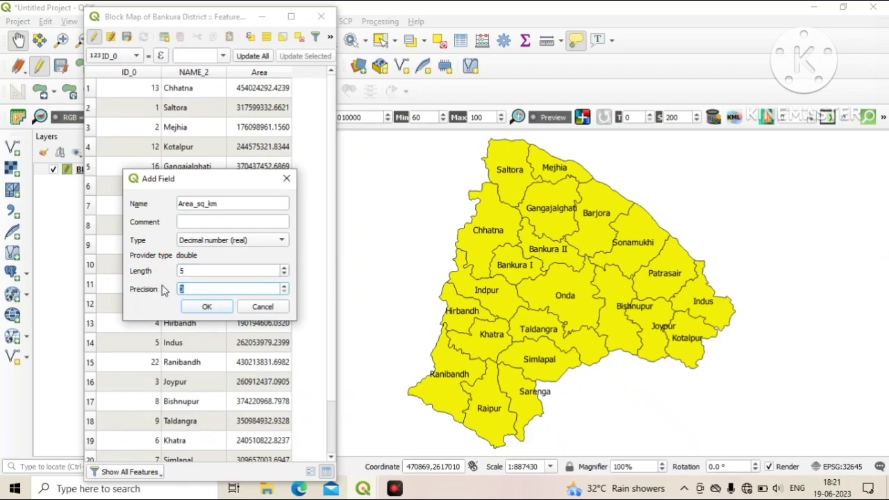
{"action": "left_click", "coordinate": [195, 308]}
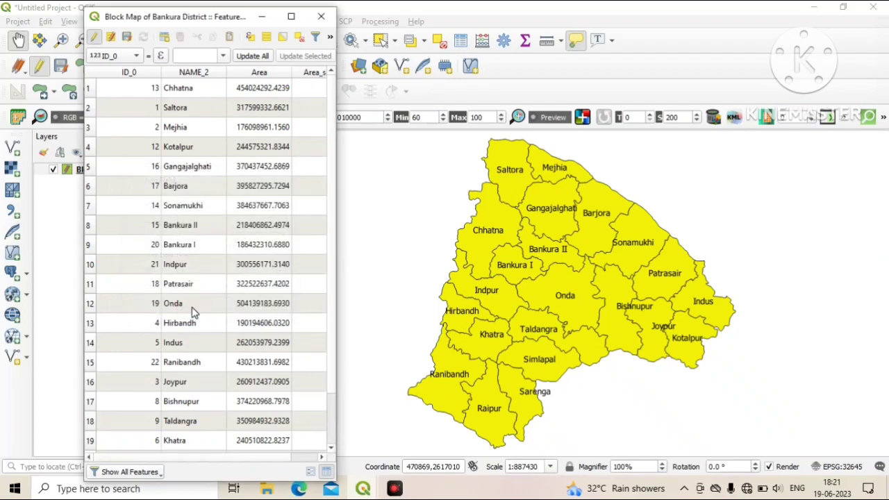
Set the Field Calculator to update the existing Area_sq_km field
{"action": "left_click", "coordinate": [330, 39]}
{"action": "left_click", "coordinate": [371, 144]}
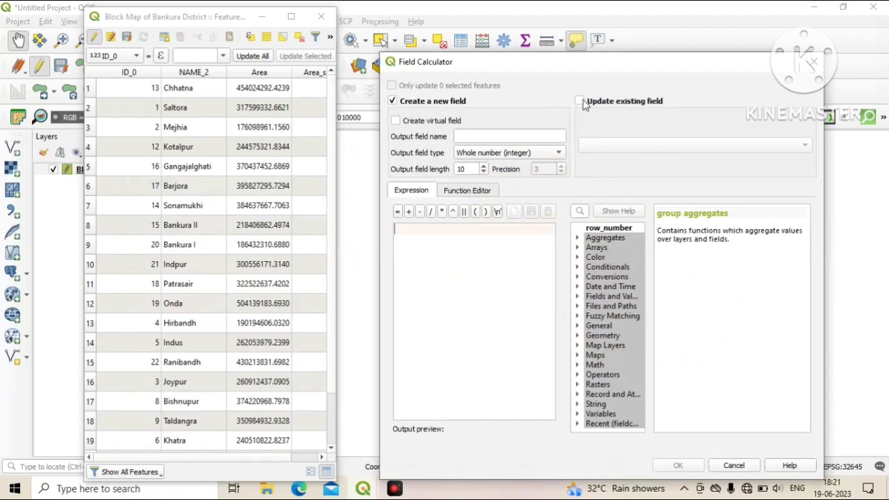
{"action": "left_click", "coordinate": [580, 101]}
{"action": "left_click", "coordinate": [608, 145]}
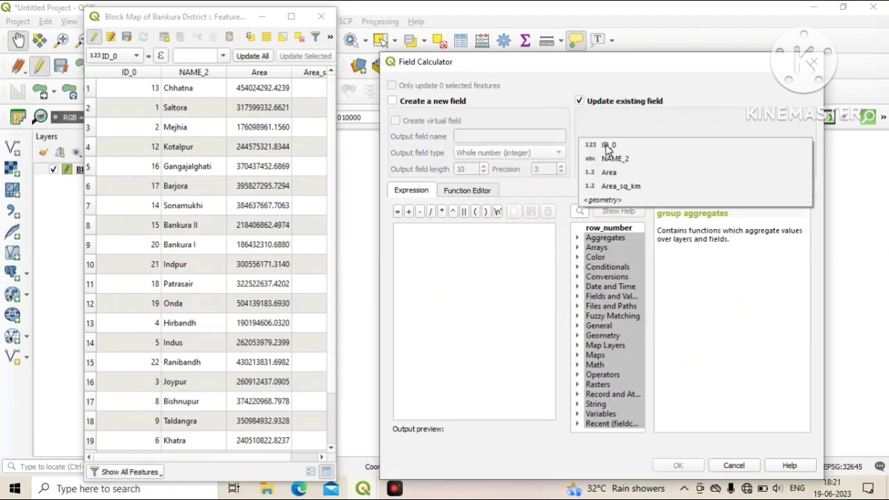
{"action": "left_click", "coordinate": [631, 192]}
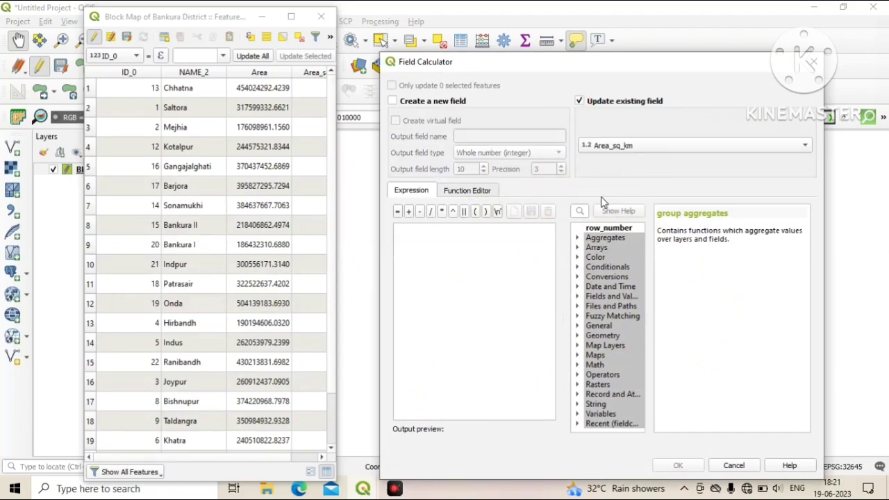
Calculate Area_sq_km with the expression $area / 1000000
{"action": "left_click", "coordinate": [428, 243]}
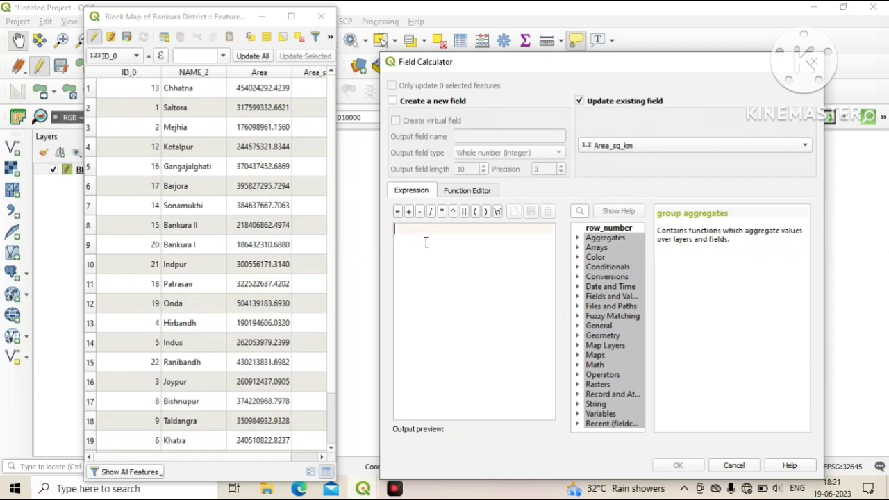
{"action": "left_click", "coordinate": [581, 337]}
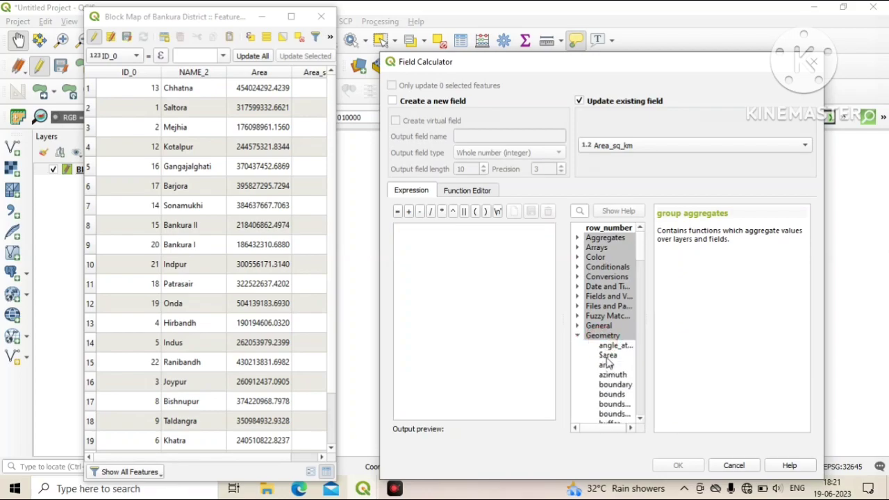
{"action": "double_click", "coordinate": [606, 355]}
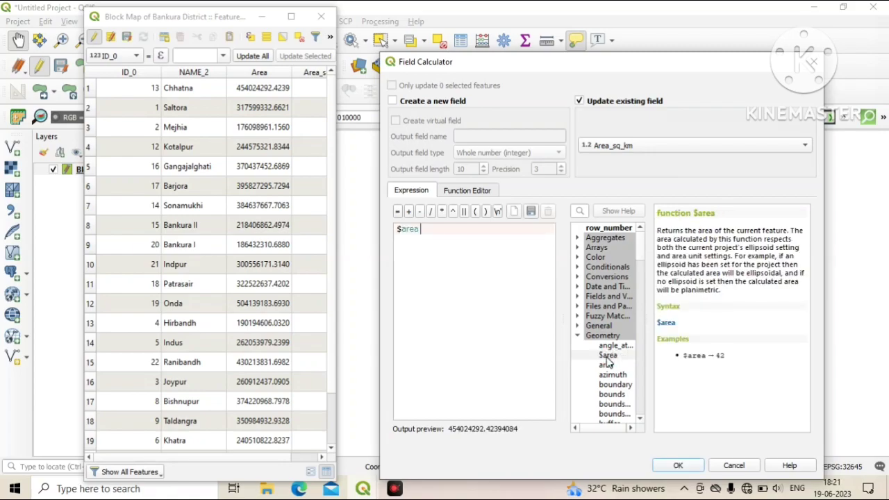
{"action": "left_click", "coordinate": [430, 211]}
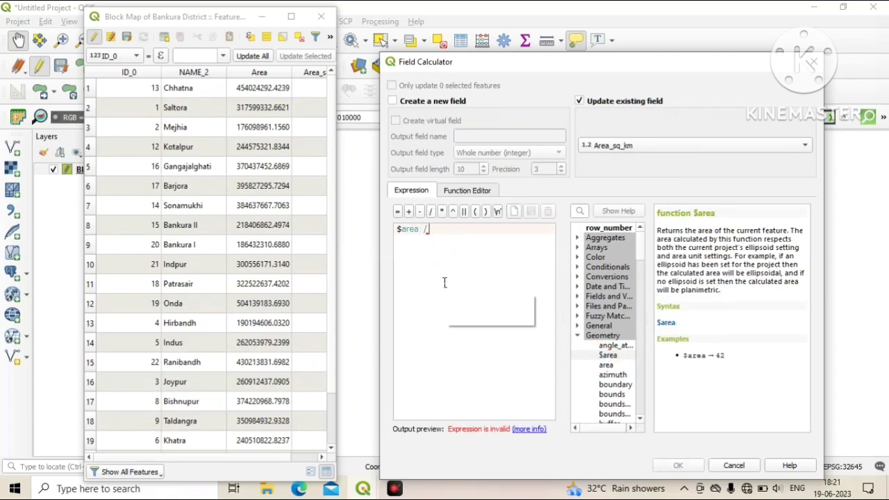
{"action": "type", "text": "1000000"}
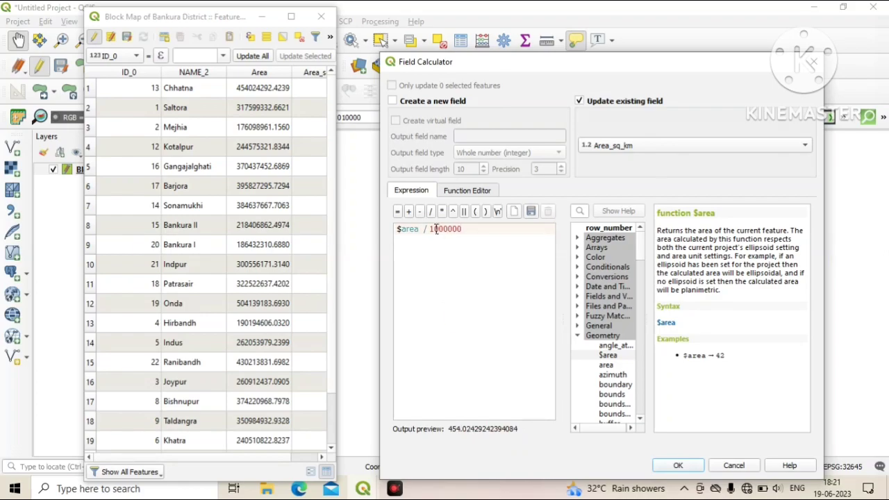
{"action": "left_click_drag", "start_coordinate": [436, 229], "coordinate": [462, 229]}
{"action": "left_click", "coordinate": [479, 295]}
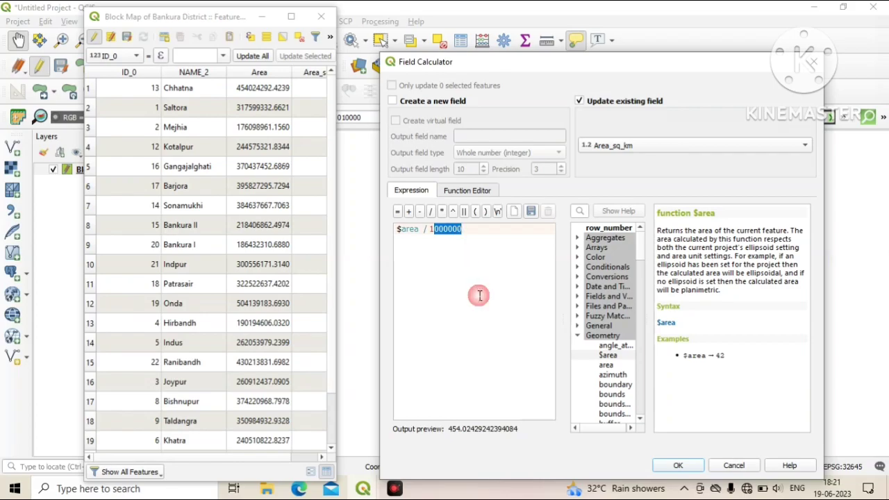
{"action": "left_click", "coordinate": [678, 465]}
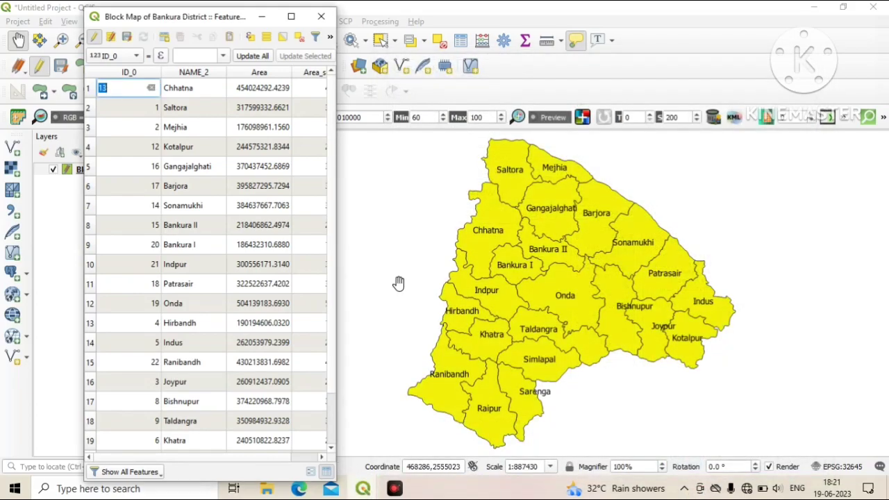
Save the Area and Area_sq_km edits, turn editing off, and close the attribute table
{"action": "left_click", "coordinate": [321, 458]}
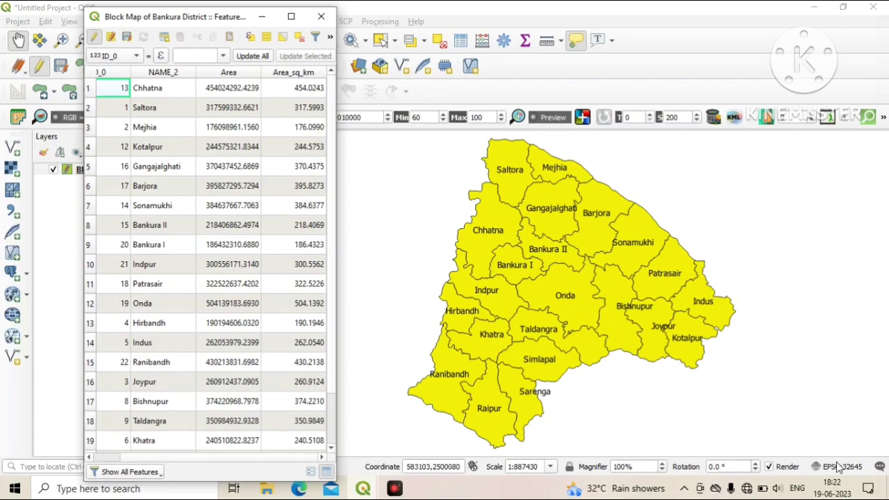
{"action": "left_click", "coordinate": [321, 16]}
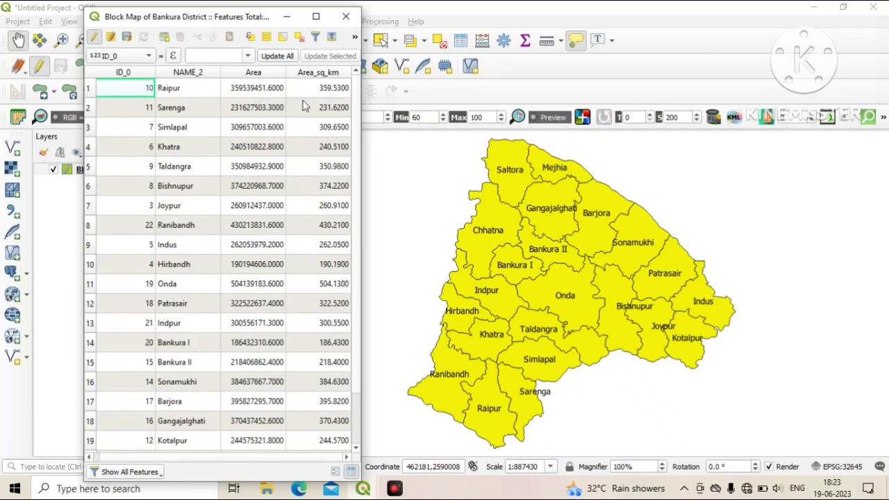
{"action": "left_click", "coordinate": [126, 37]}
{"action": "left_click", "coordinate": [95, 38]}
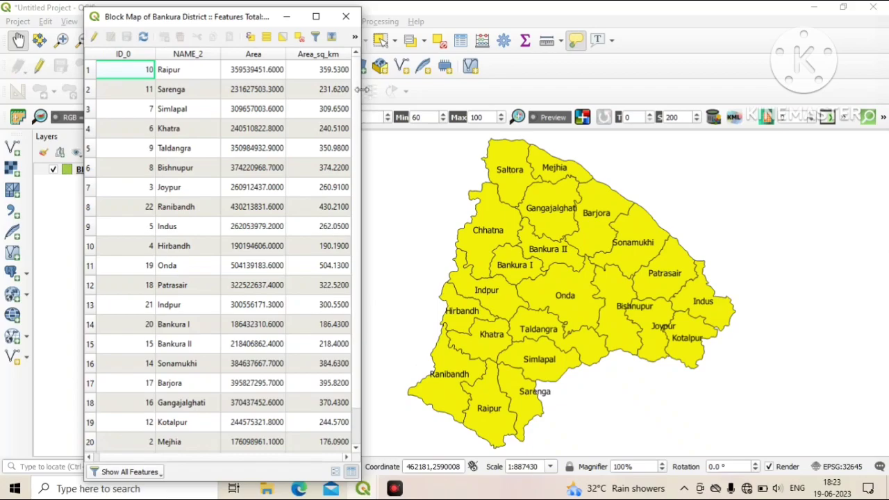
{"action": "left_click", "coordinate": [346, 16]}
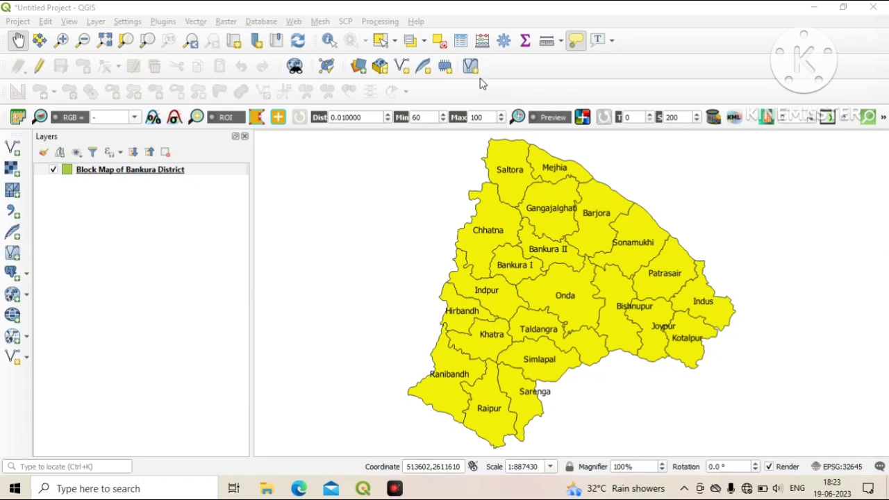
Identify the Onda block to check Area 504139183.6000 and Area_sq_km 504.1300
{"action": "left_click", "coordinate": [328, 39]}
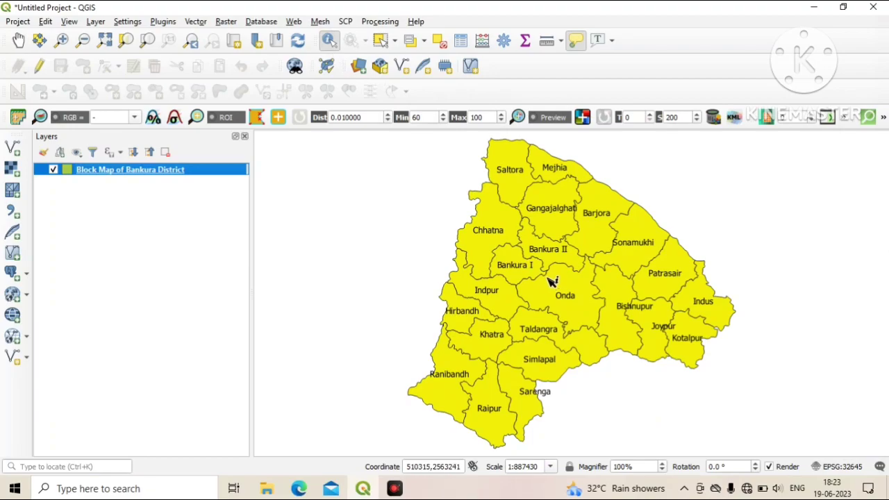
{"action": "left_click", "coordinate": [548, 292]}
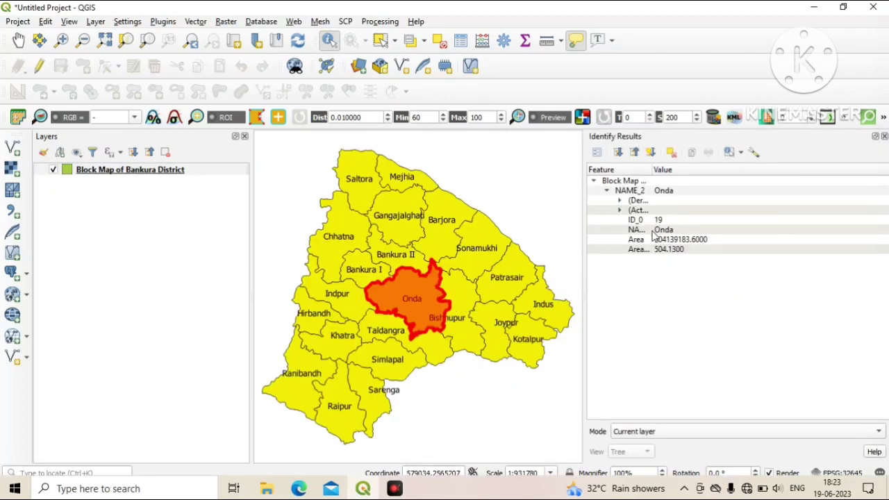